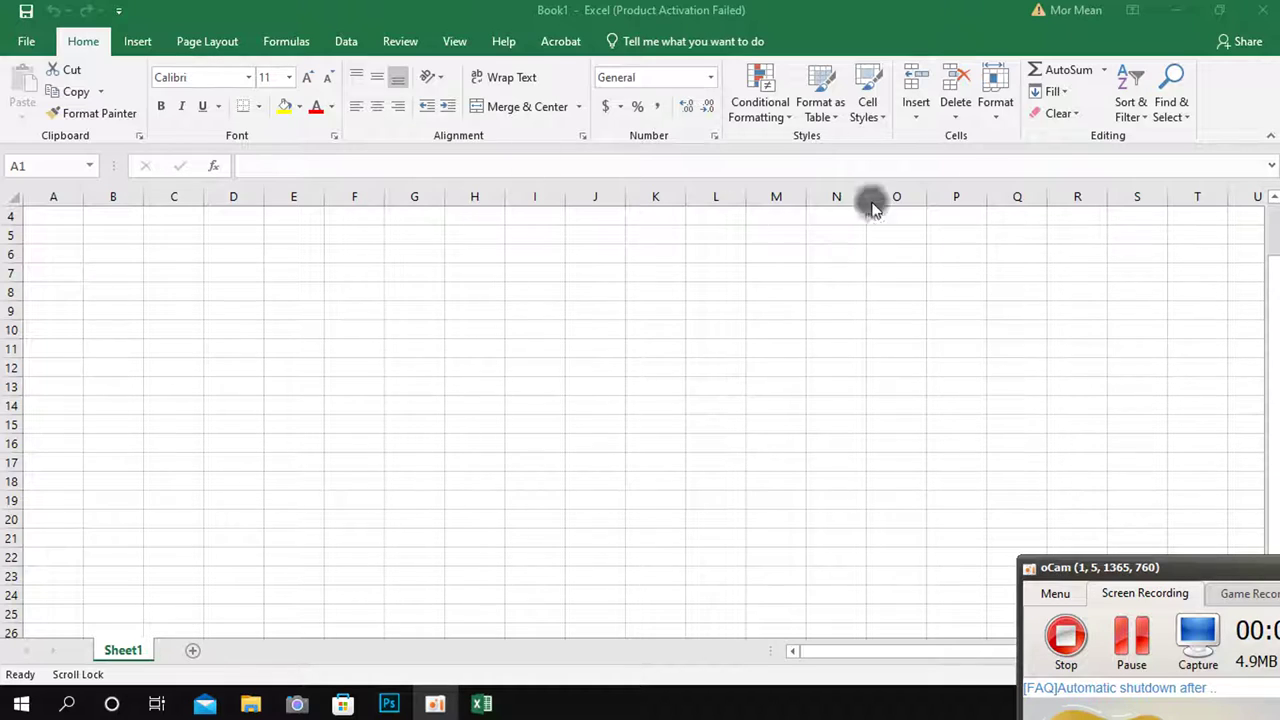
Close Excel and refresh the Windows desktop.
left_click(1262, 10)
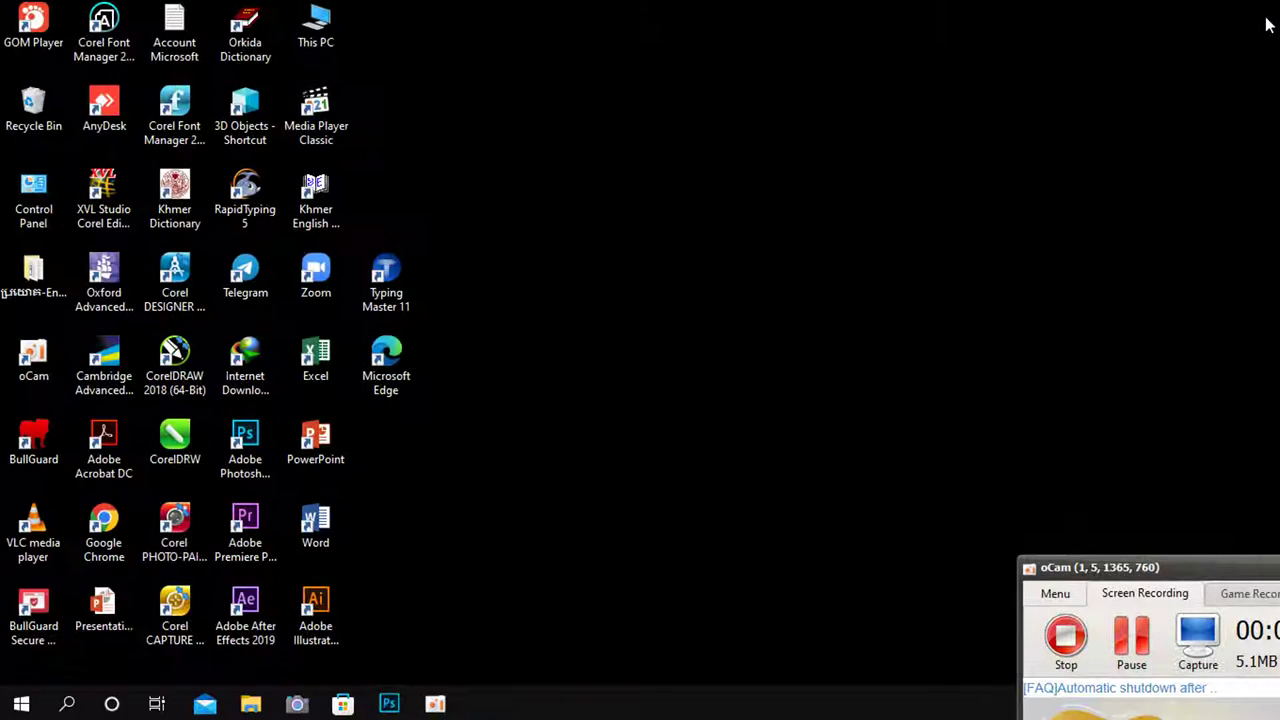
right_click(494, 263)
left_click(546, 311)
right_click(546, 313)
left_click(605, 367)
right_click(605, 362)
Relaunch Excel from the desktop shortcut and start a blank workbook.
left_click(312, 365)
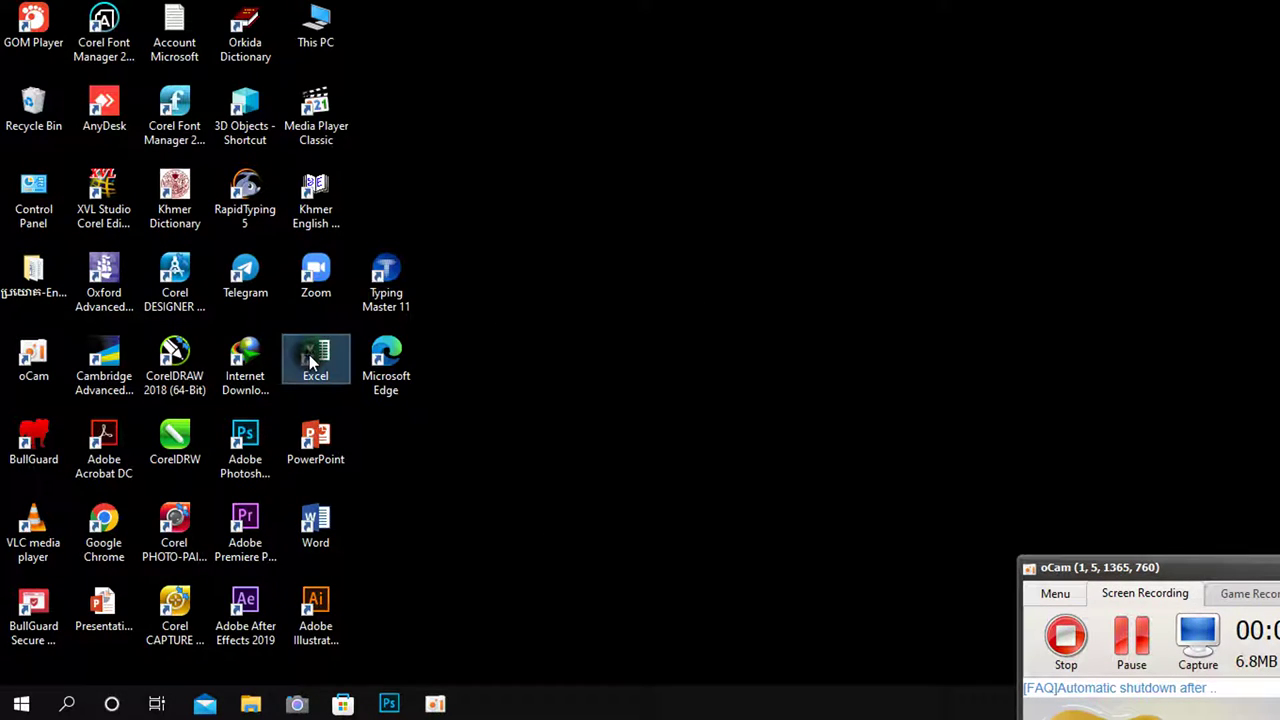
double_click(312, 365)
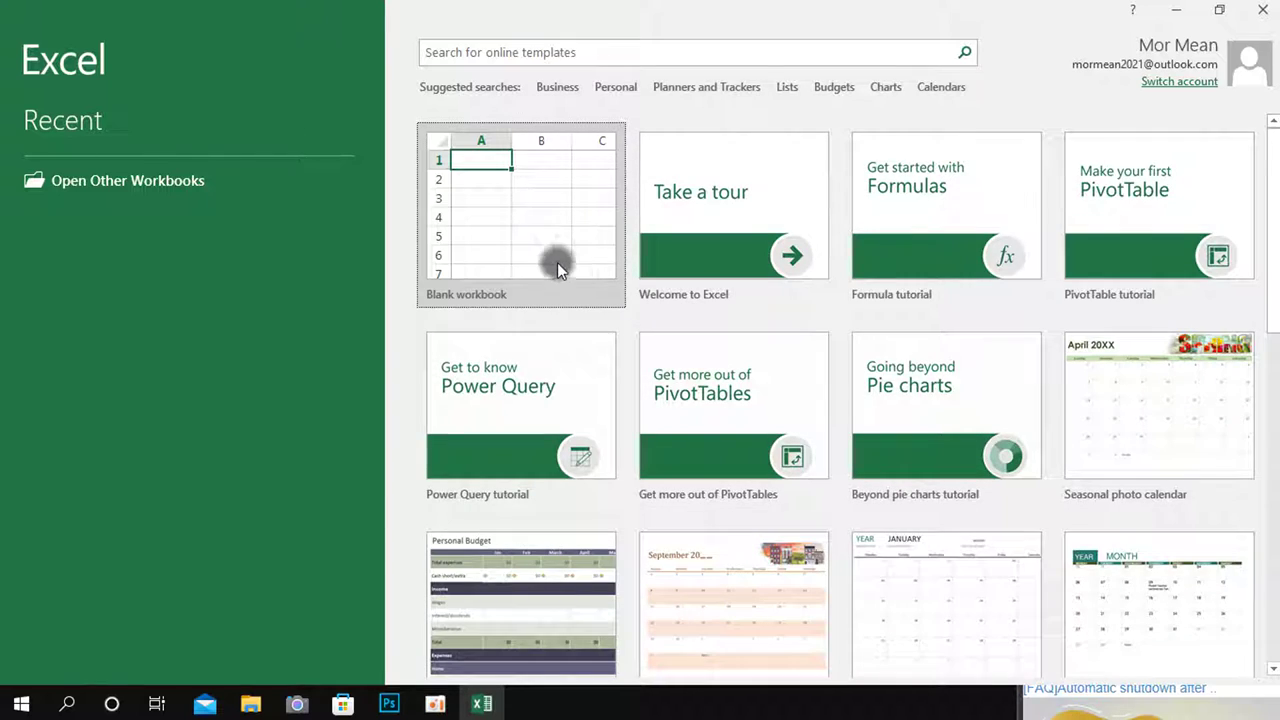
left_click(528, 240)
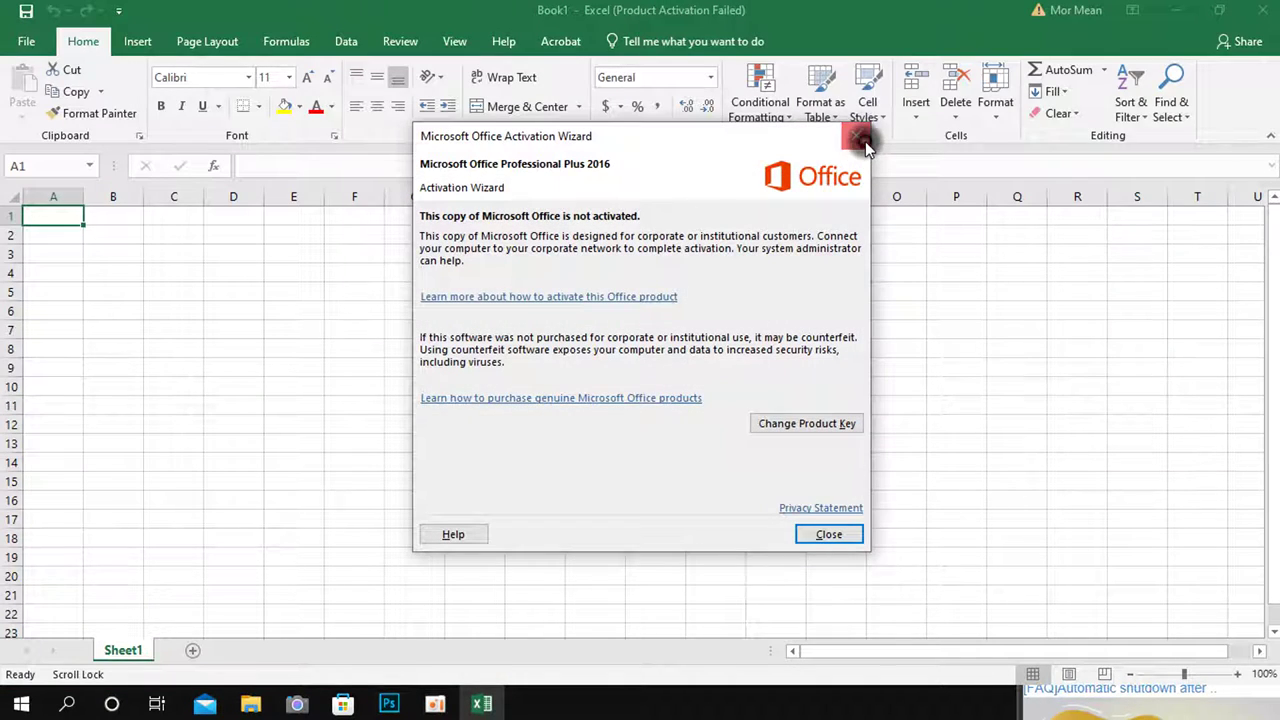
Dismiss the Office Activation Wizard and select various cells around the empty sheet.
left_click(865, 141)
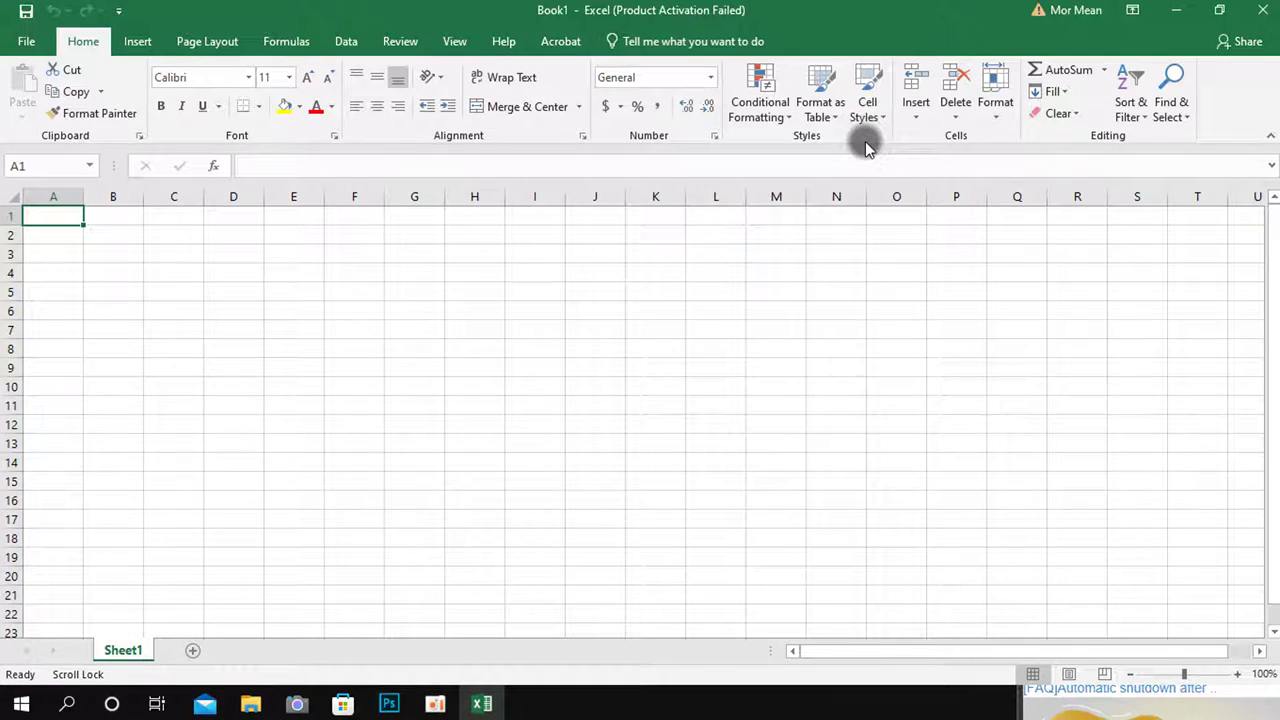
left_click(412, 258)
left_click(380, 366)
left_click(296, 270)
left_click_drag(517, 346, 530, 390)
left_click(498, 386)
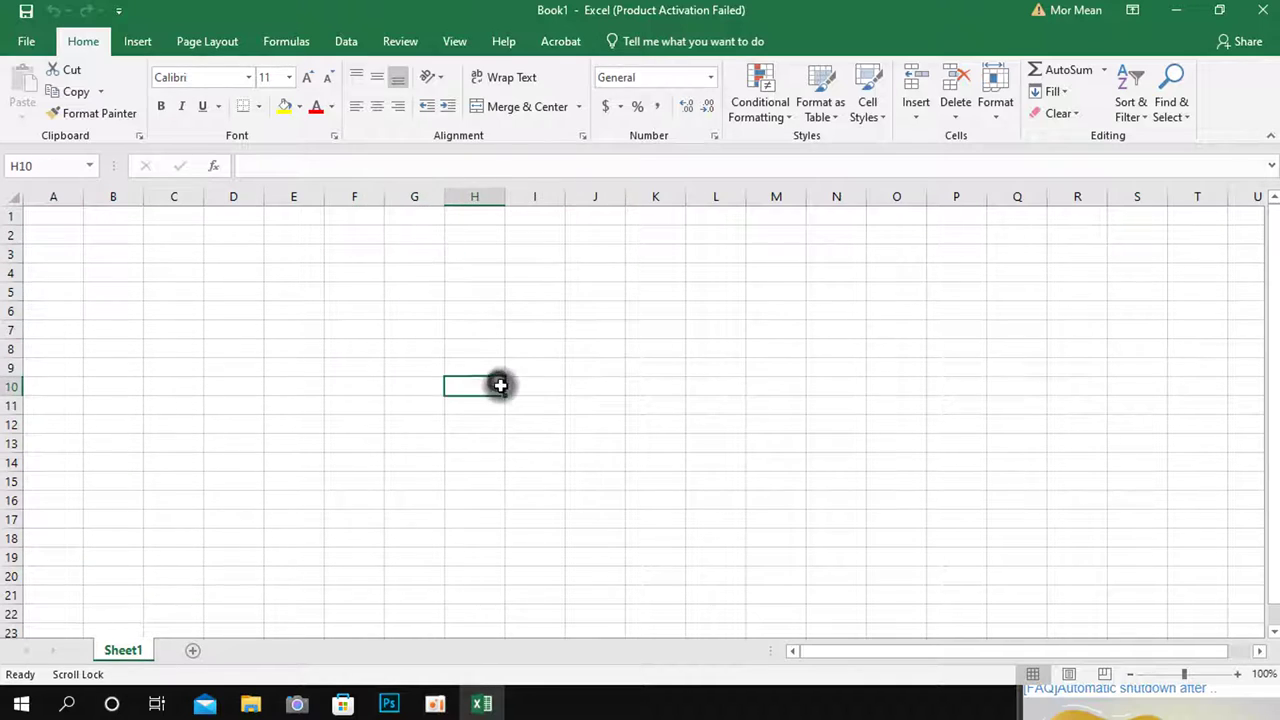
left_click(318, 376)
left_click_drag(323, 291, 363, 346)
left_click_drag(471, 386, 471, 400)
left_click(595, 386)
left_click(690, 330)
left_click_drag(466, 246, 471, 282)
Select more cells across the sheet, ending with cell I7 selected.
left_click(471, 330)
left_click(788, 331)
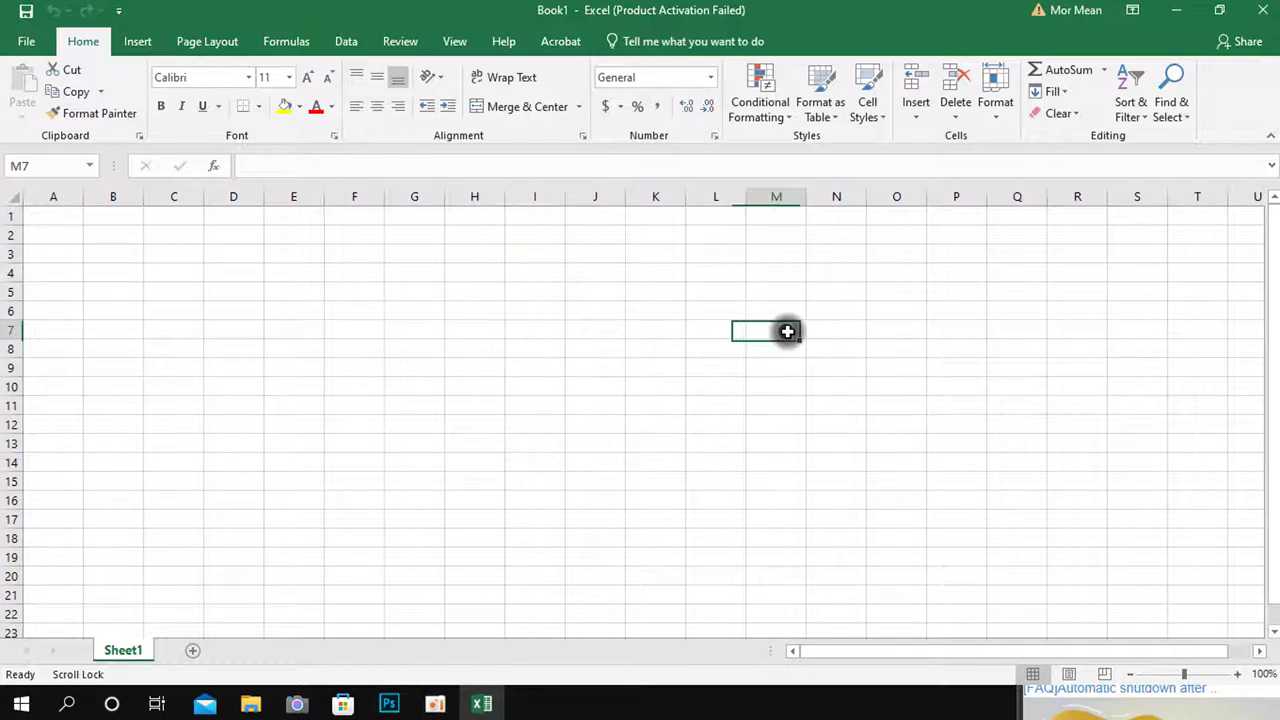
left_click(355, 216)
left_click(250, 216)
left_click(243, 270)
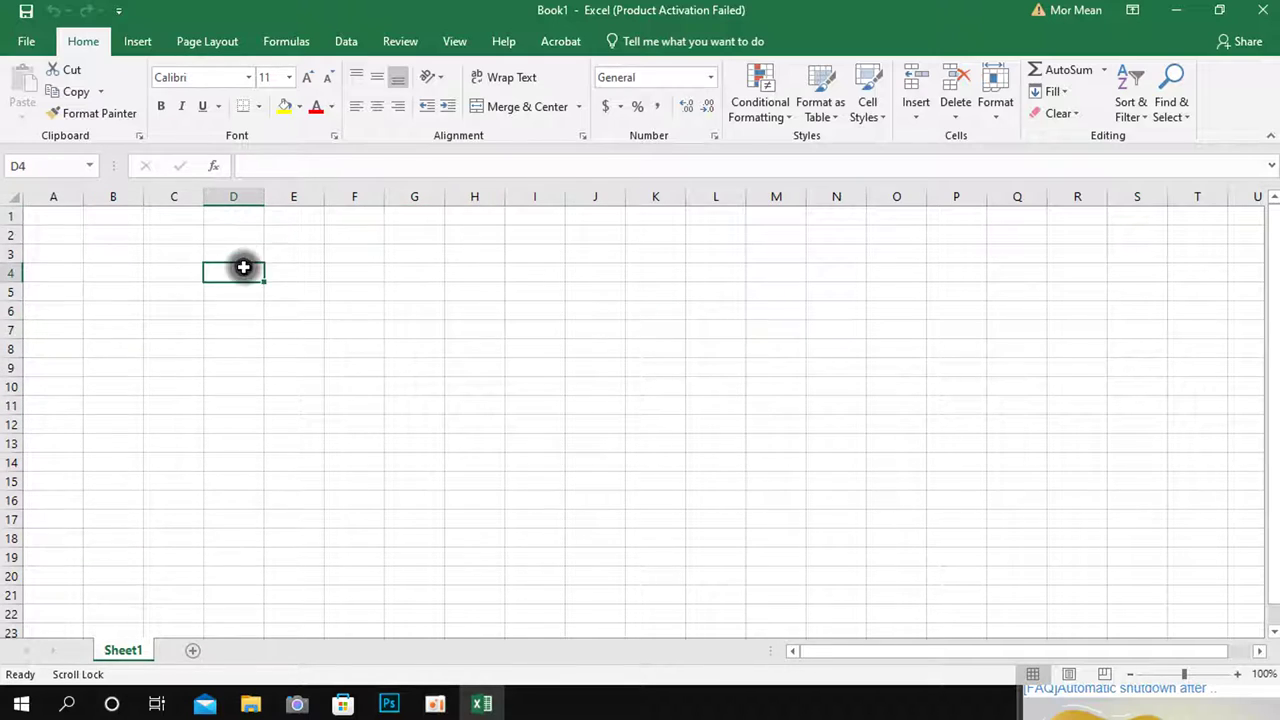
left_click_drag(285, 270, 320, 309)
left_click(406, 313)
left_click(455, 320)
left_click(258, 255)
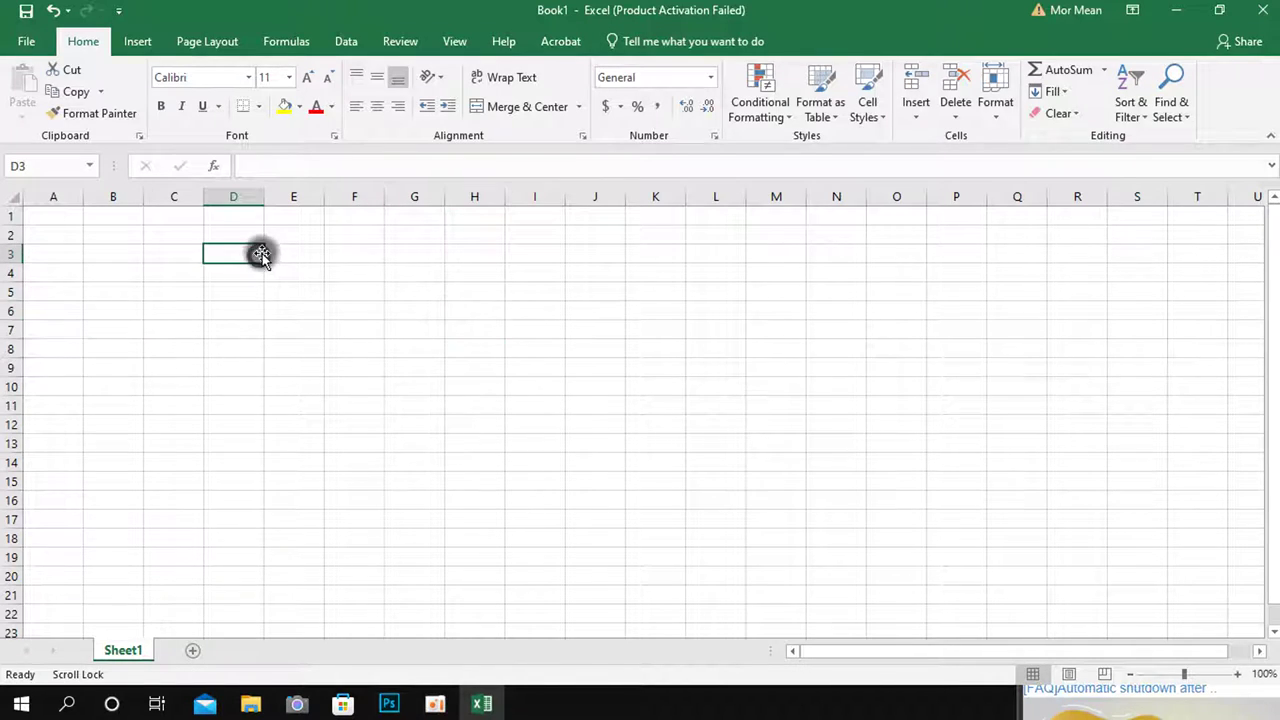
left_click(538, 275)
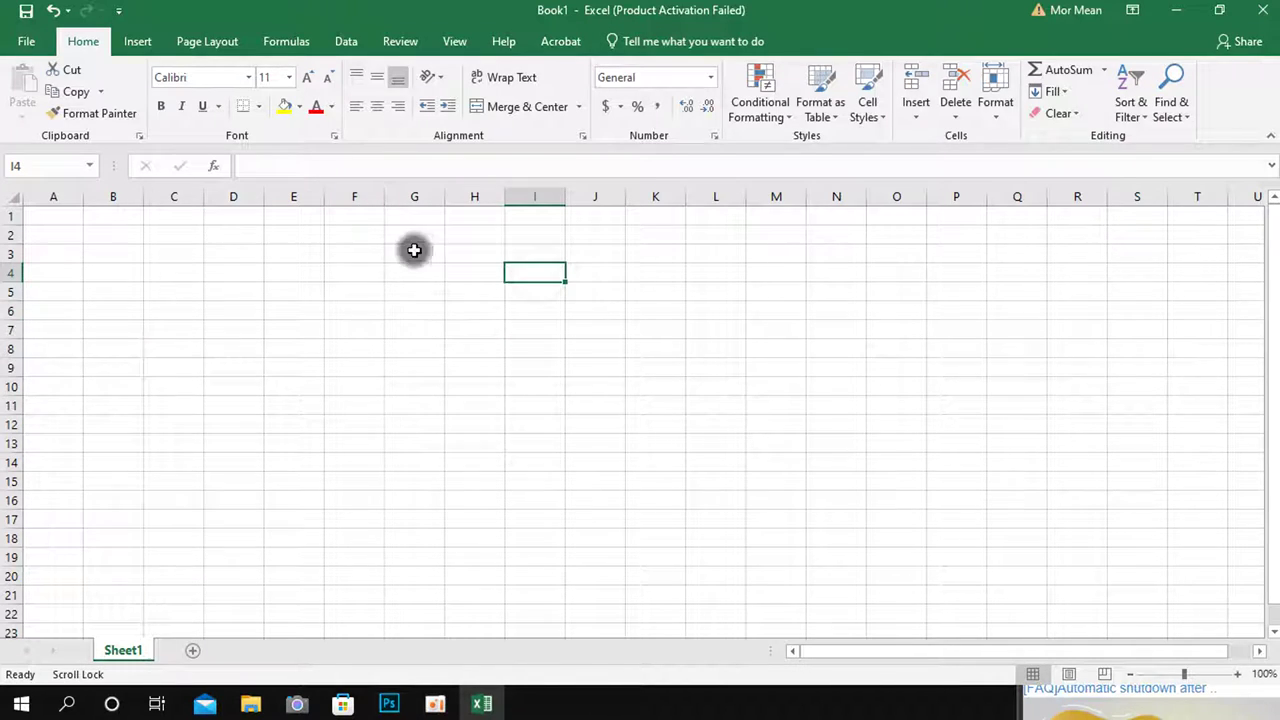
left_click(539, 328)
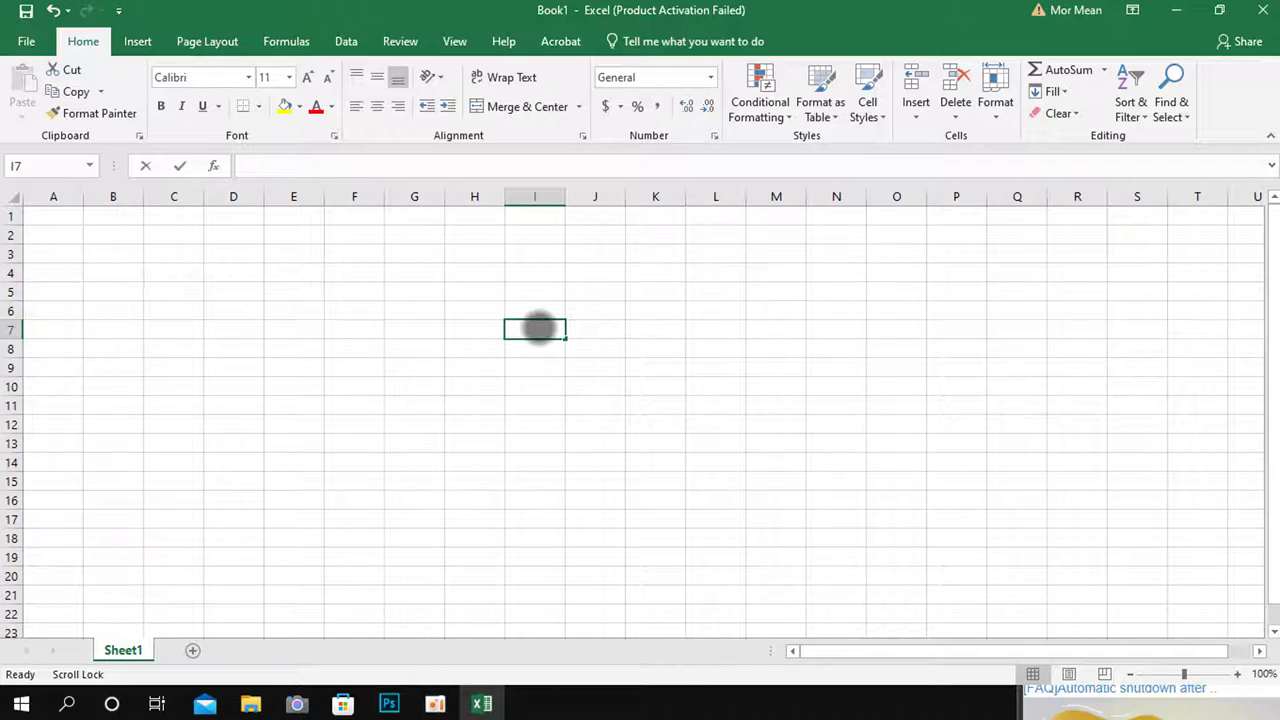
Enter 8 in I7 and 4 in I8, then select J9 for the result.
type("8")
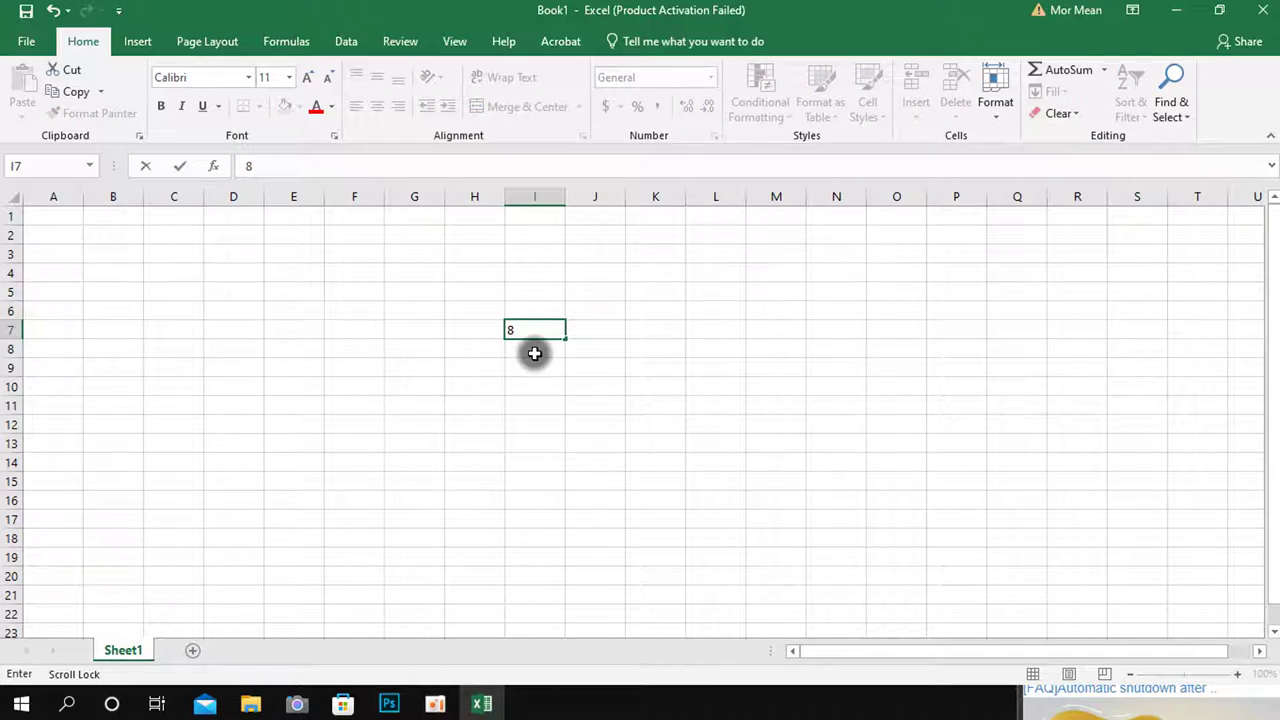
key("Return")
type("4")
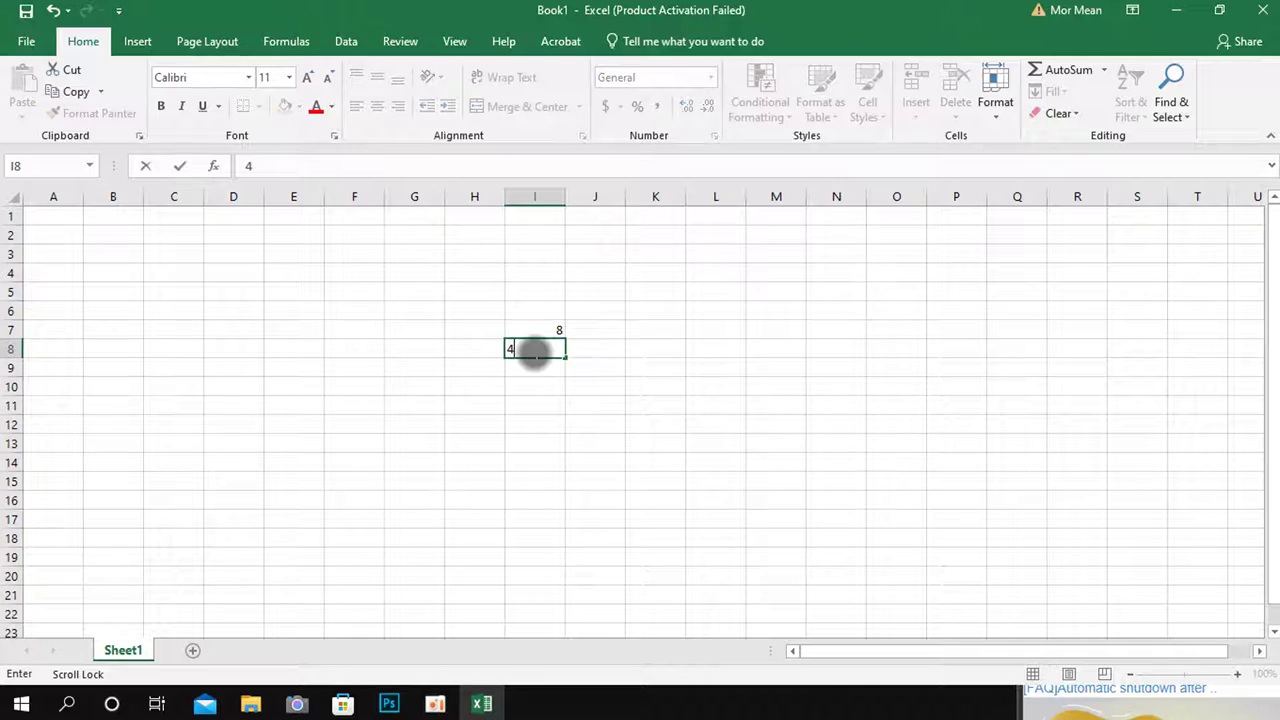
left_click(585, 372)
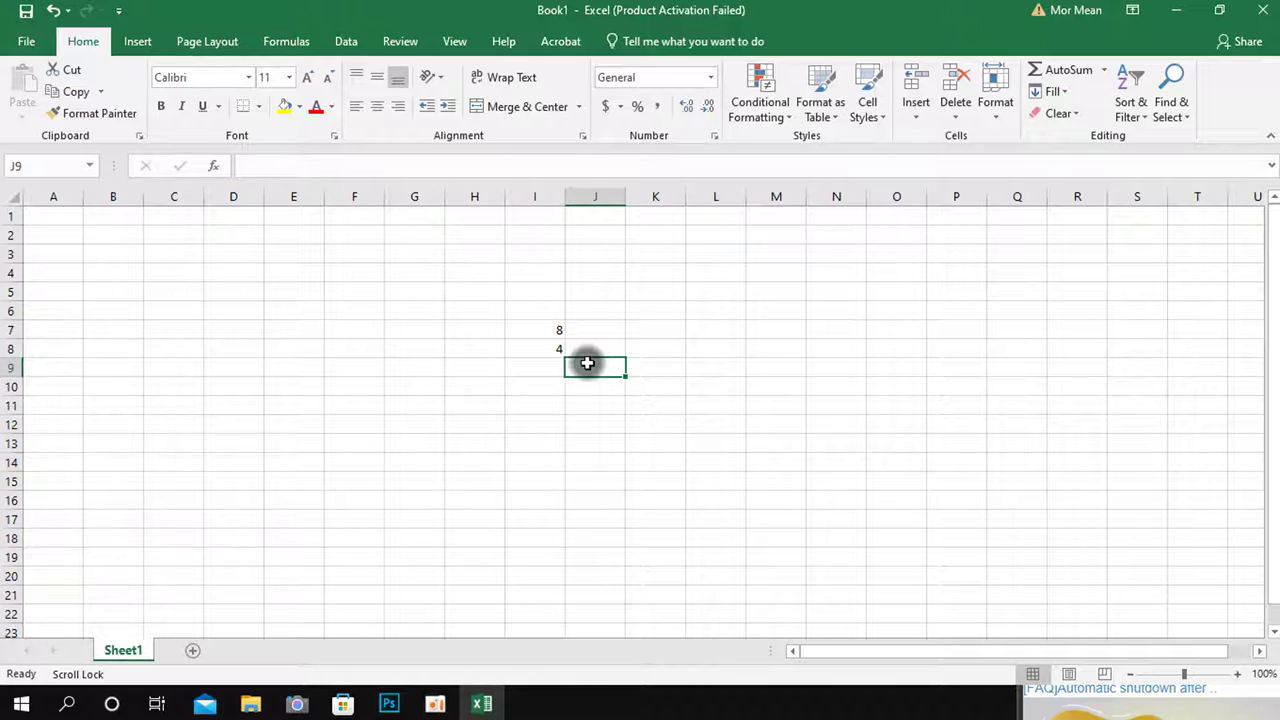
Enter the formula =I7-I8 in J9 so it shows 4.
type("=")
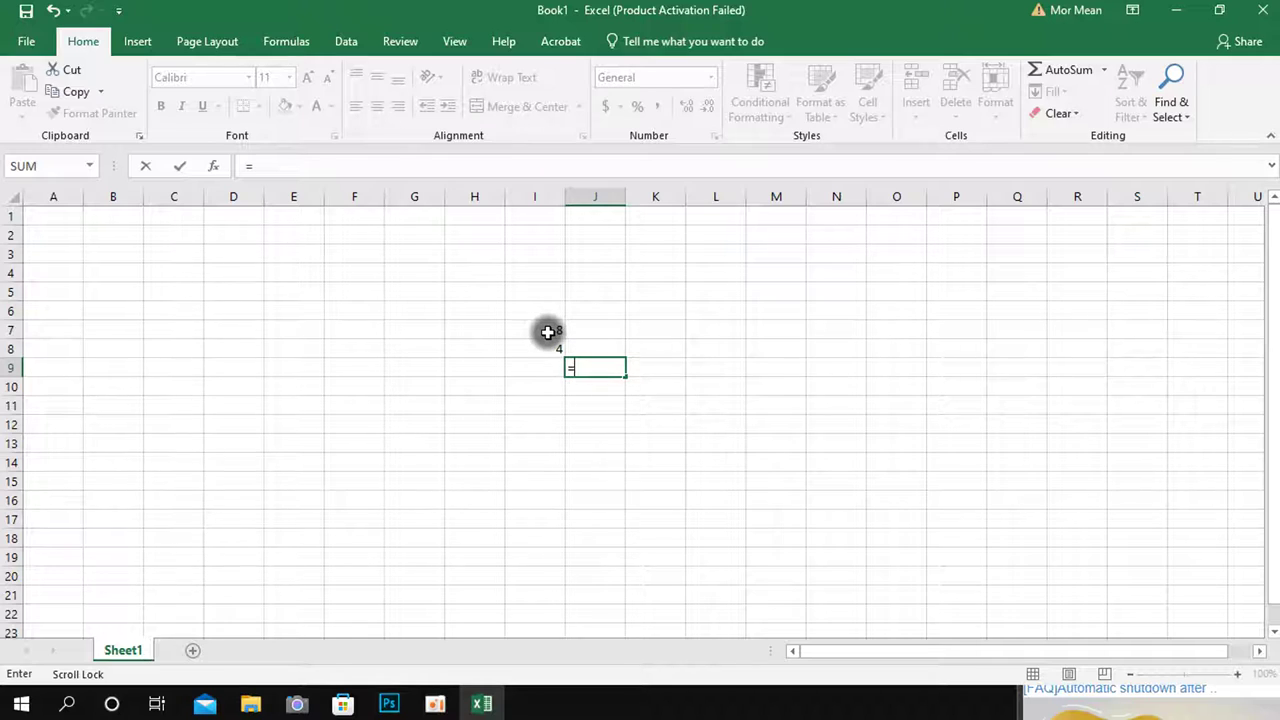
left_click(548, 332)
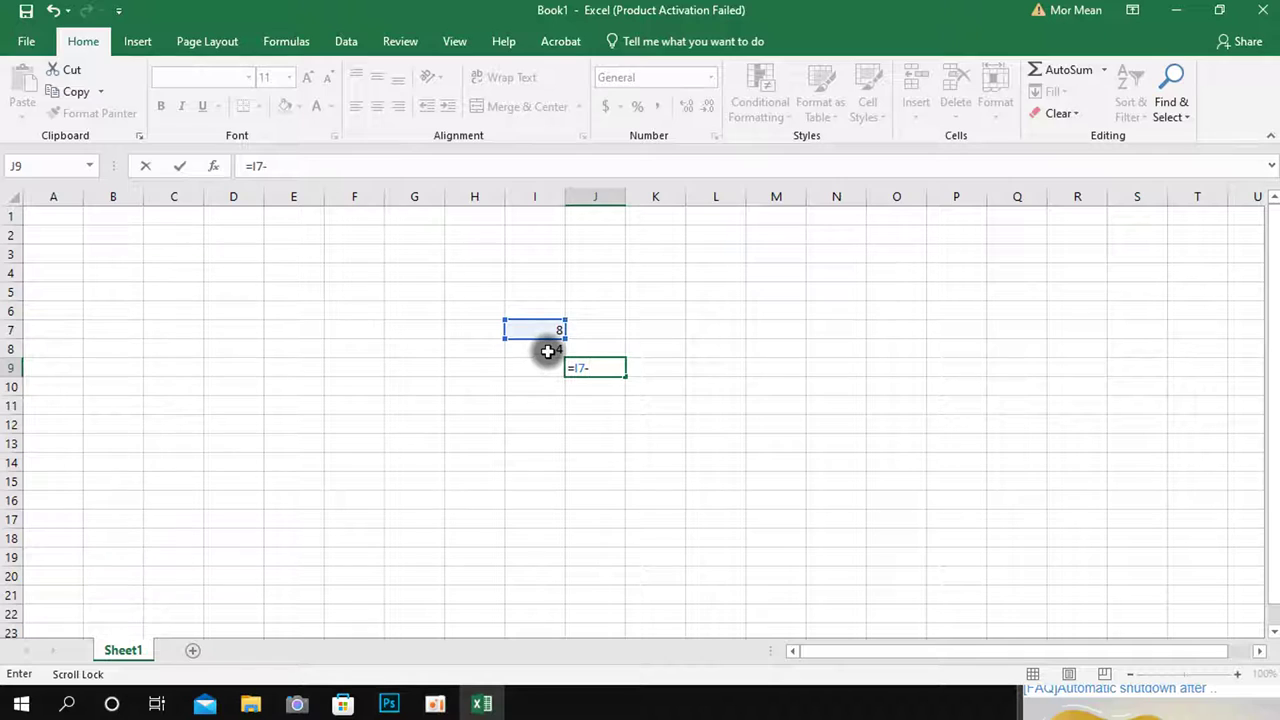
left_click(548, 351)
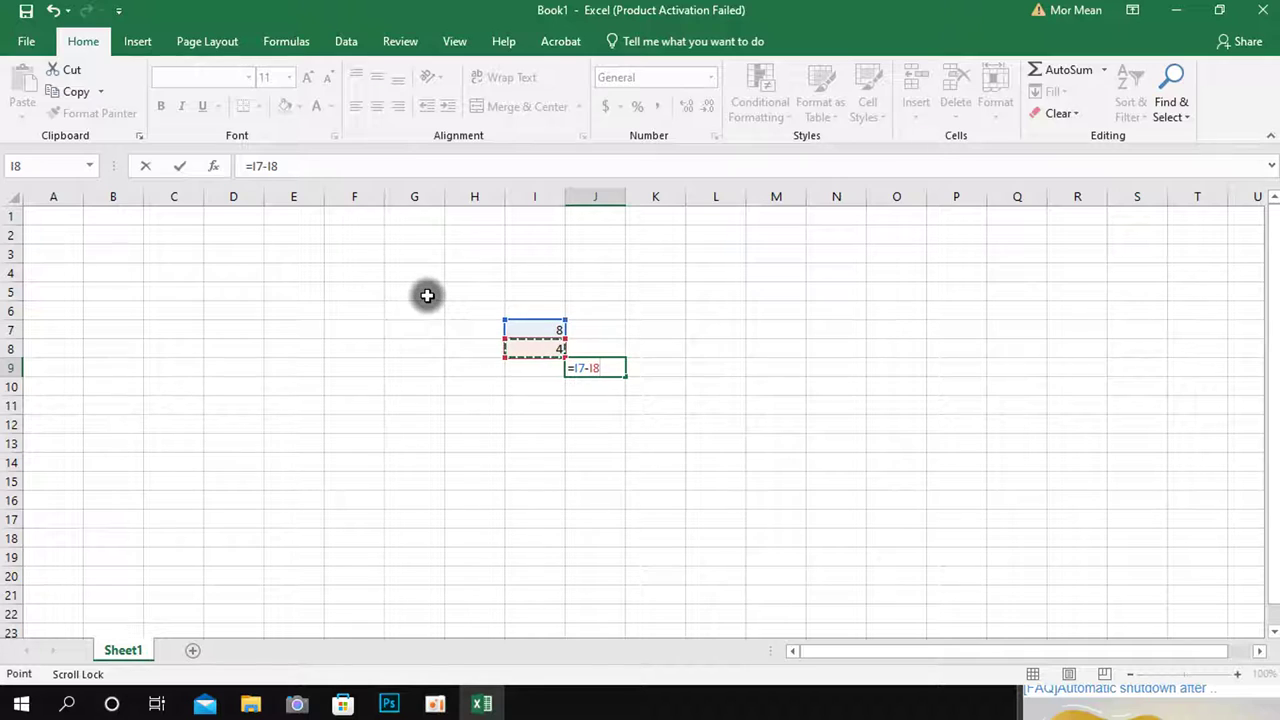
key("Return")
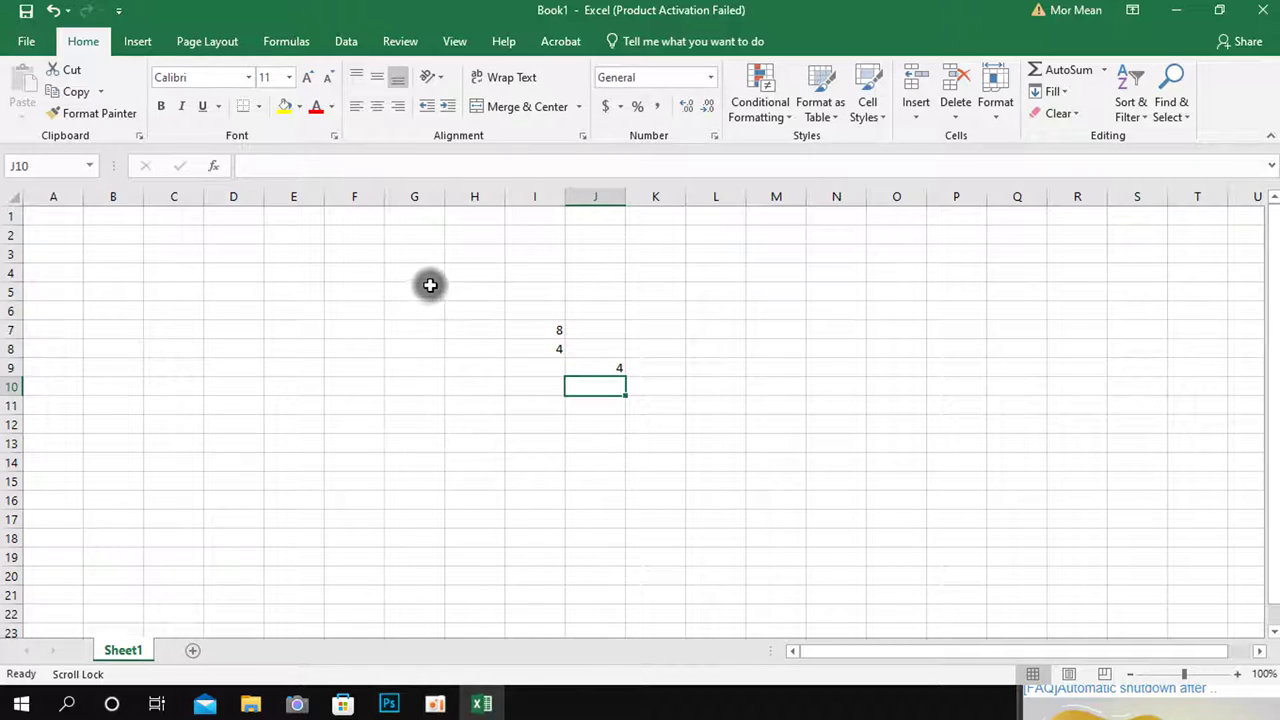
Check J9's =I7-I8 formula and select the block holding 8, 4 and the result.
left_click(613, 372)
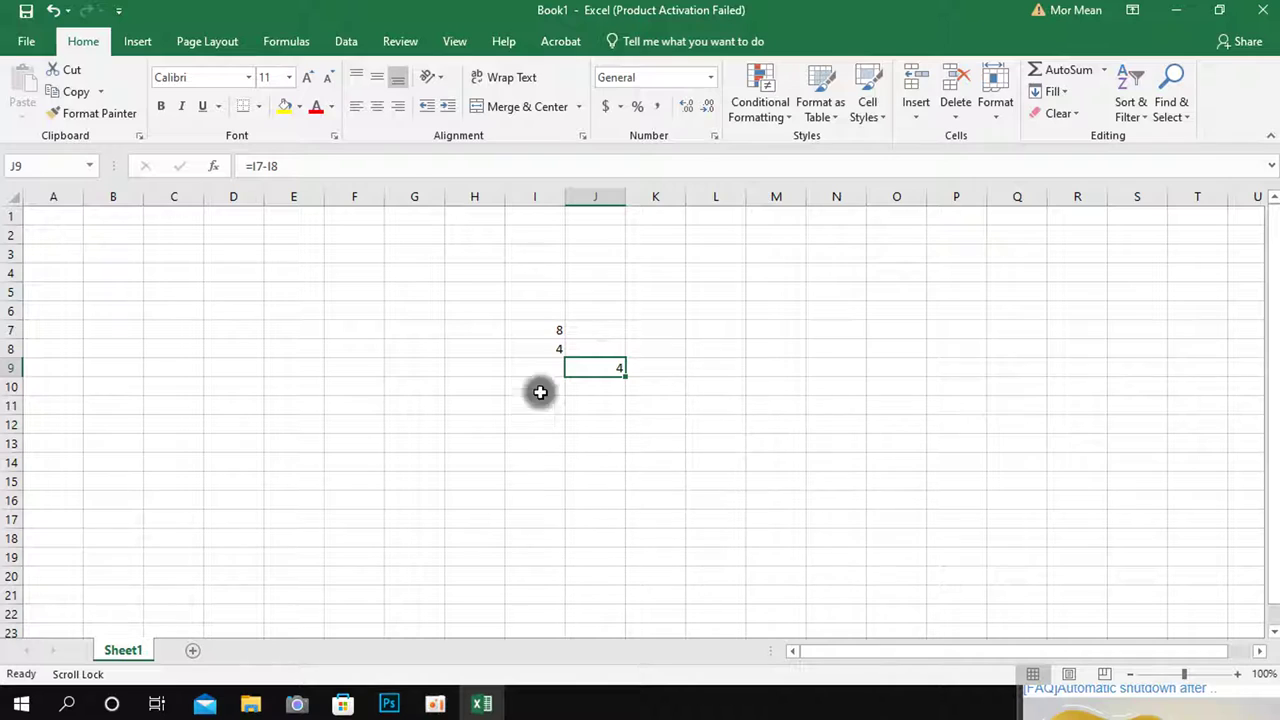
left_click_drag(443, 244, 970, 578)
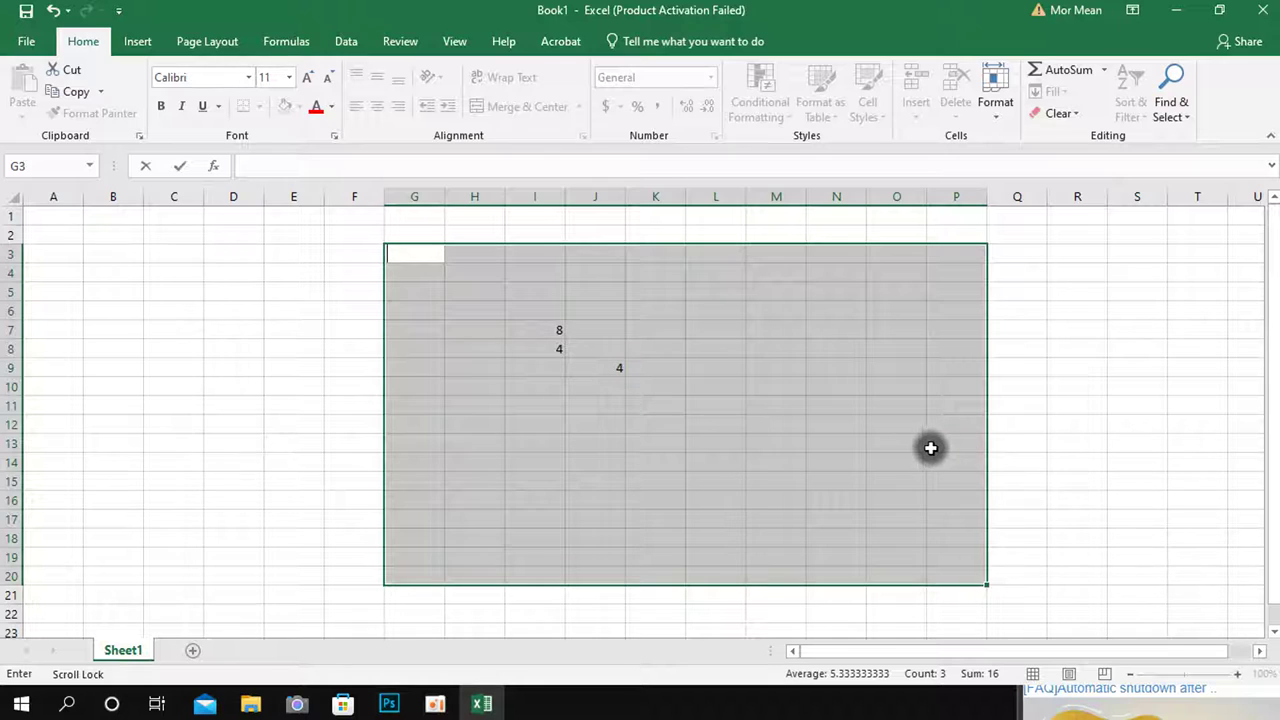
left_click(700, 387)
left_click_drag(523, 320, 743, 466)
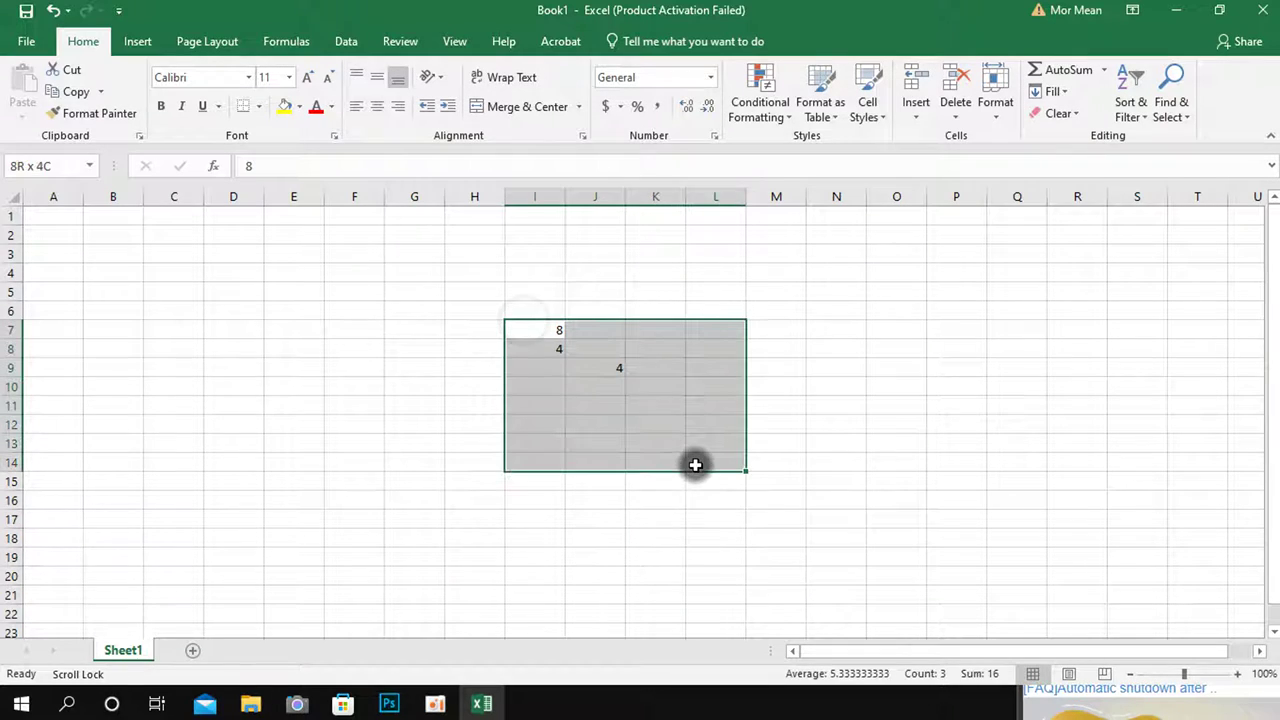
left_click_drag(400, 312, 1073, 454)
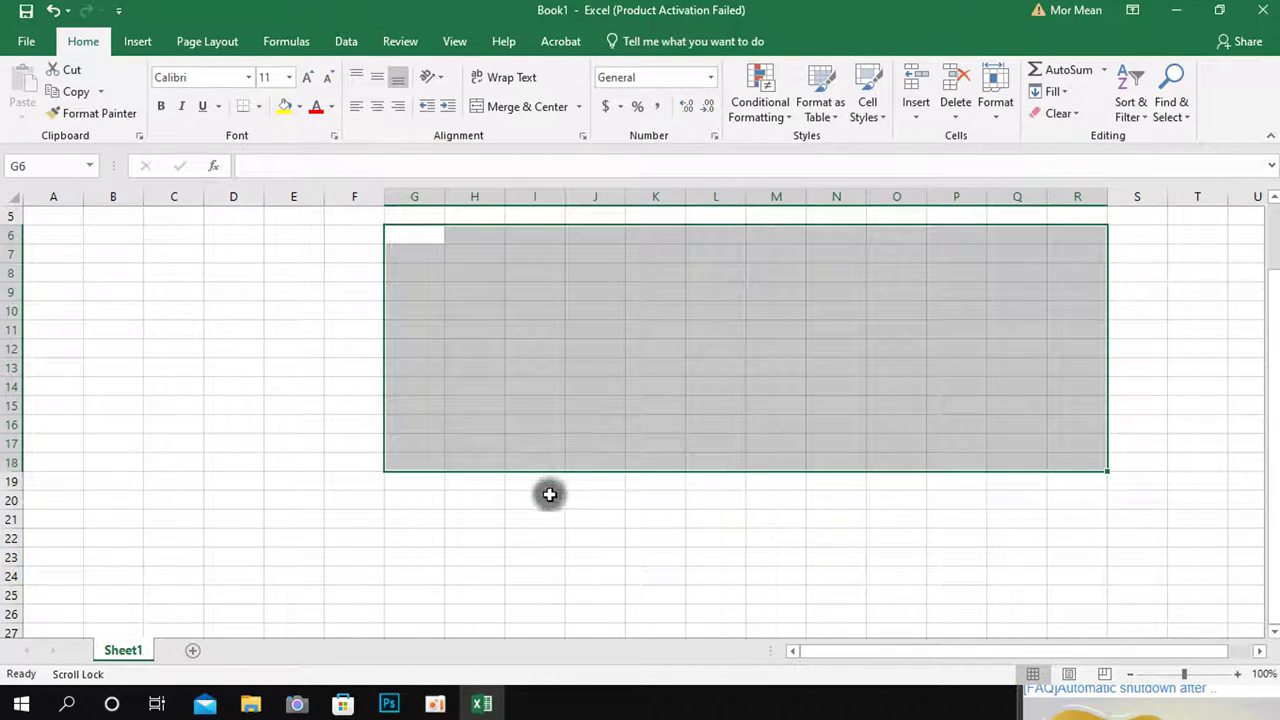
Deselect the block and select a few empty cells on the cleared sheet.
left_click(195, 290)
left_click(426, 310)
left_click_drag(514, 343, 555, 375)
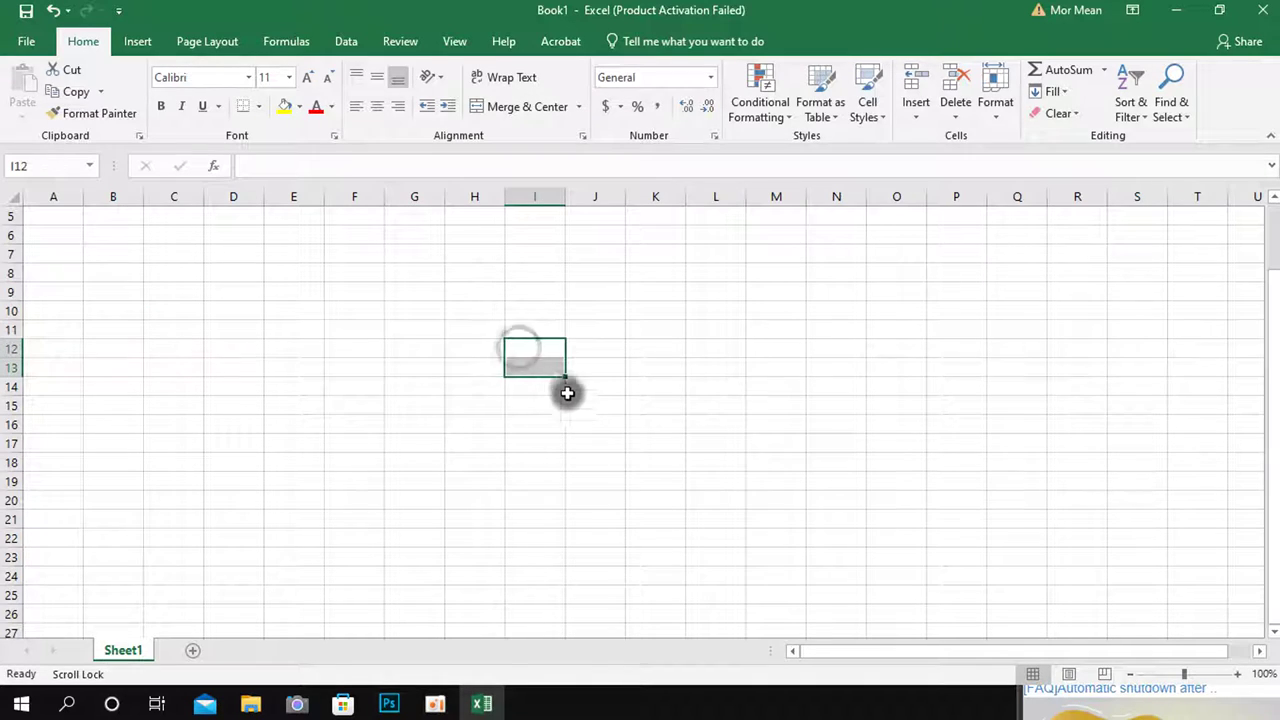
left_click(457, 269)
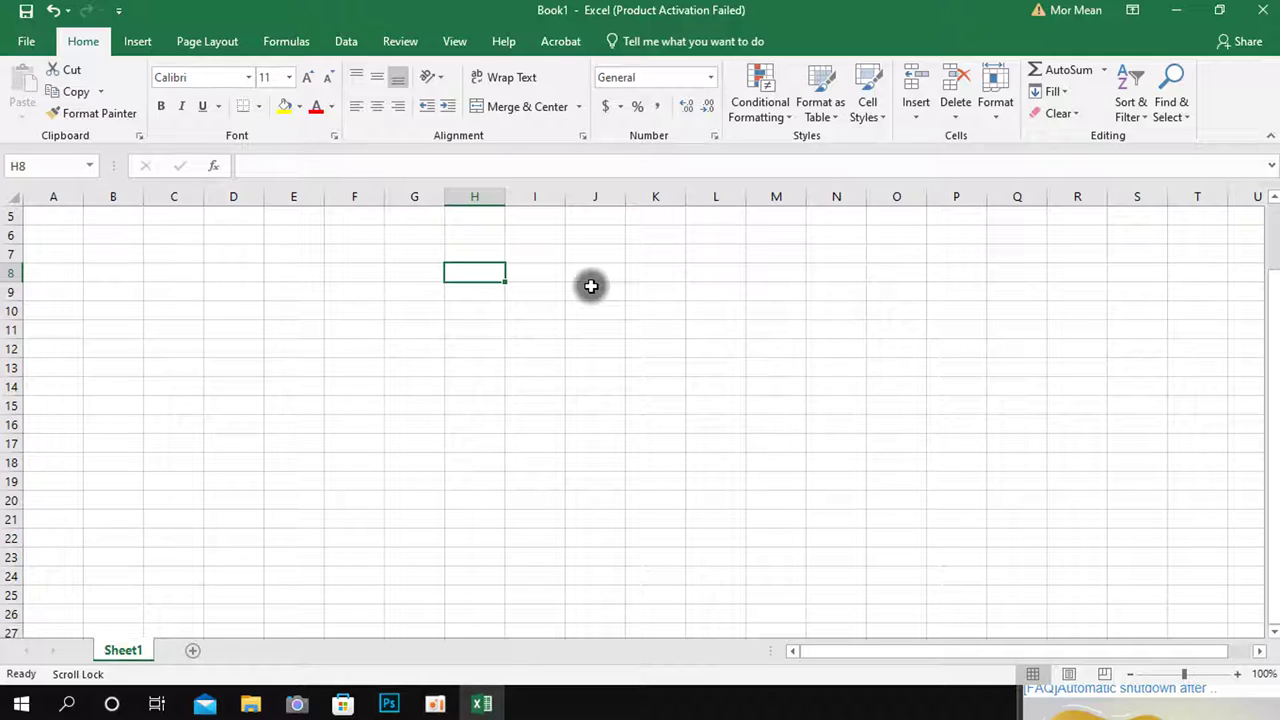
right_click(1200, 465)
right_click(355, 240)
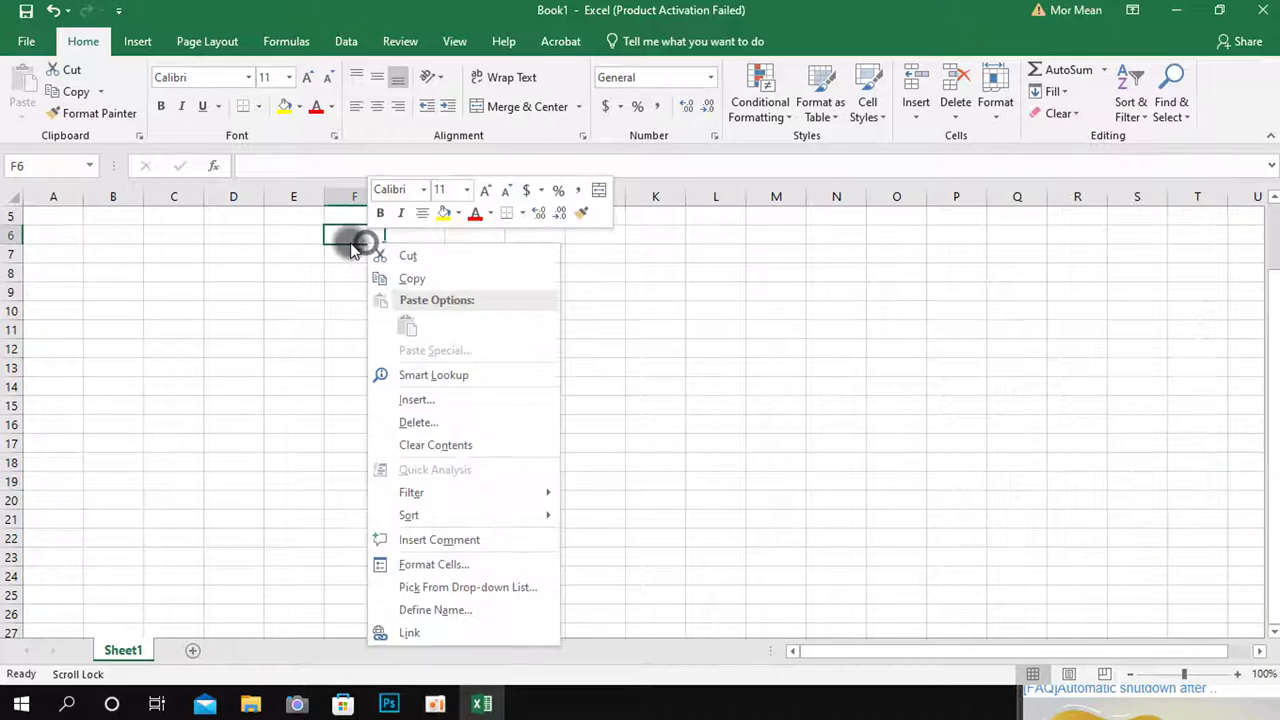
key("Escape")
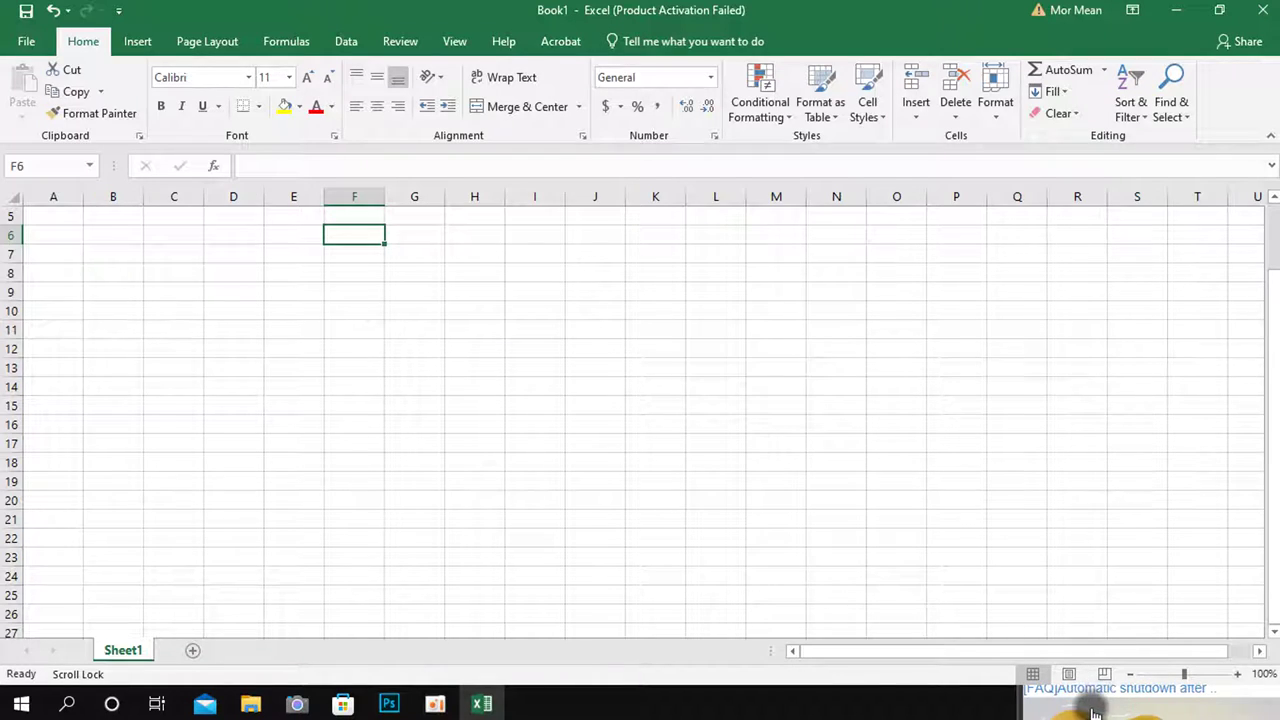
mouse_move(1095, 712)
left_click(1041, 633)
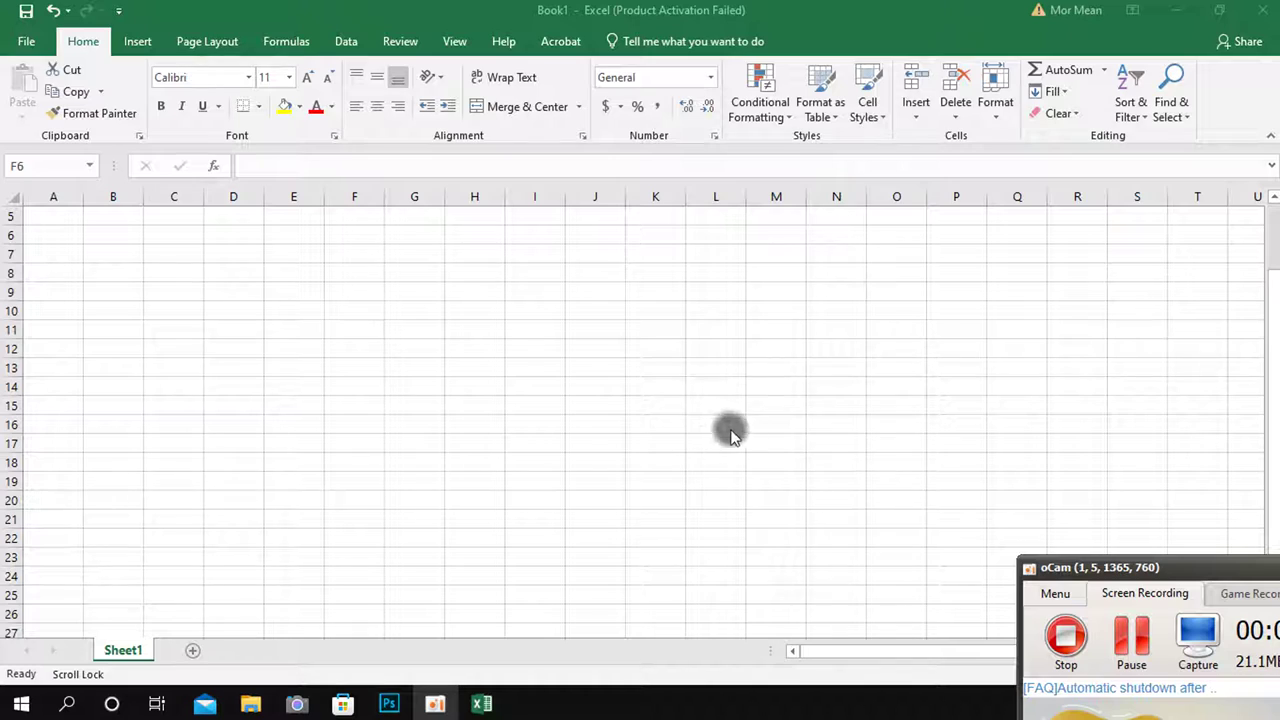
left_click(1063, 635)
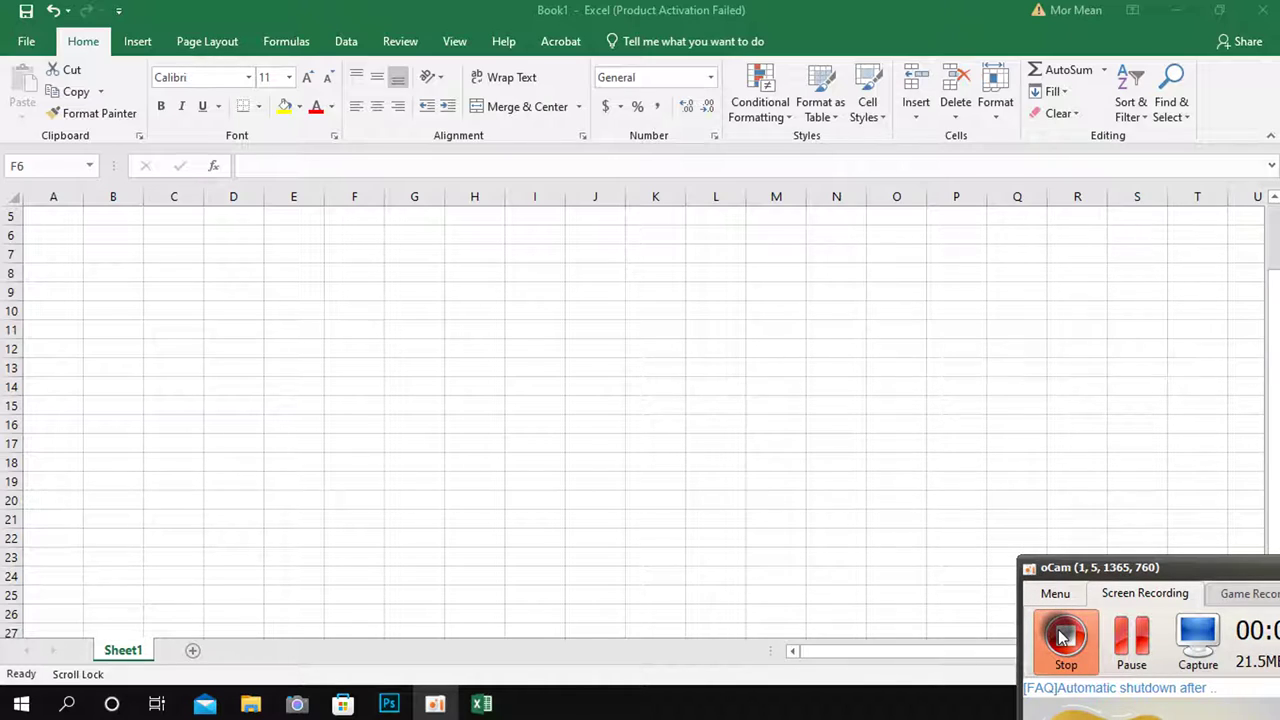